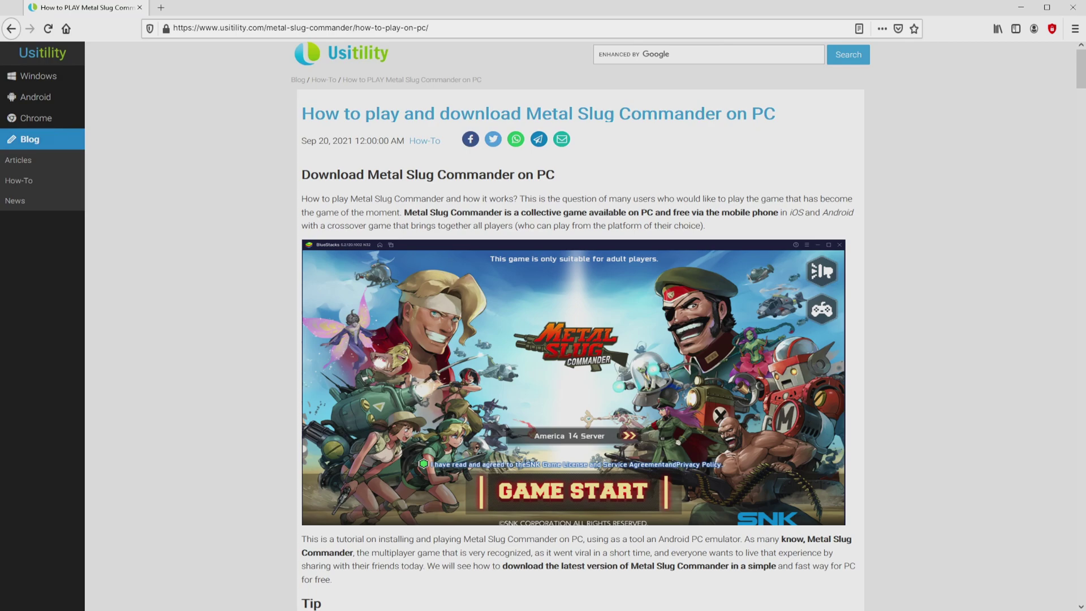
Scroll the usitility article down to its green Download Game on PC button
scroll(578, 325, "down", 4)
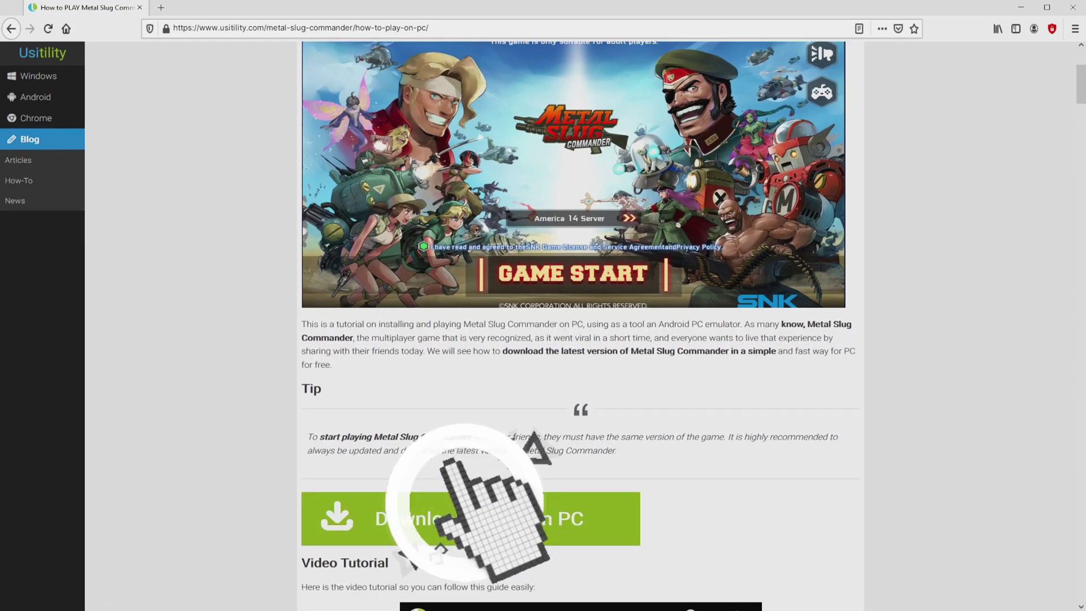
Open the BlueStacks Metal Slug : Commander page, browse it, and return to its top banner
left_click(470, 518)
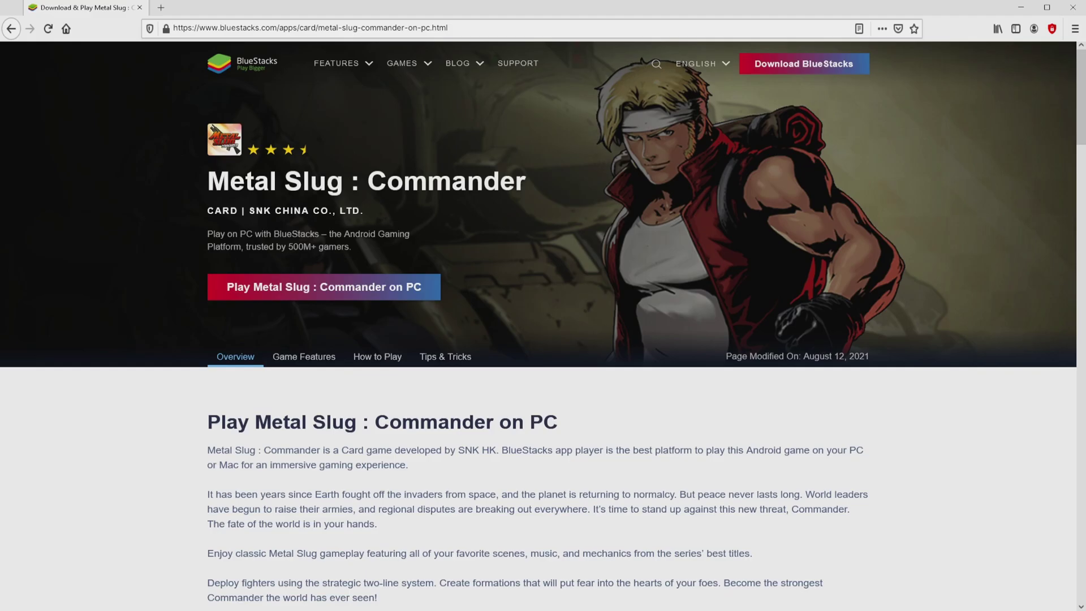
scroll(537, 327, "down", 20)
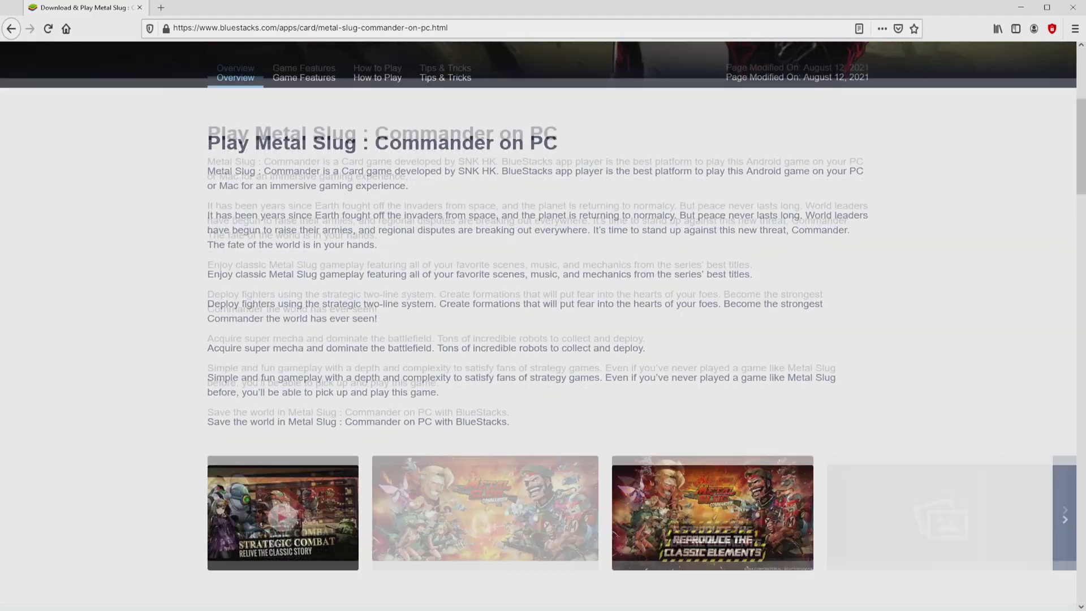
scroll(537, 325, "down", 9)
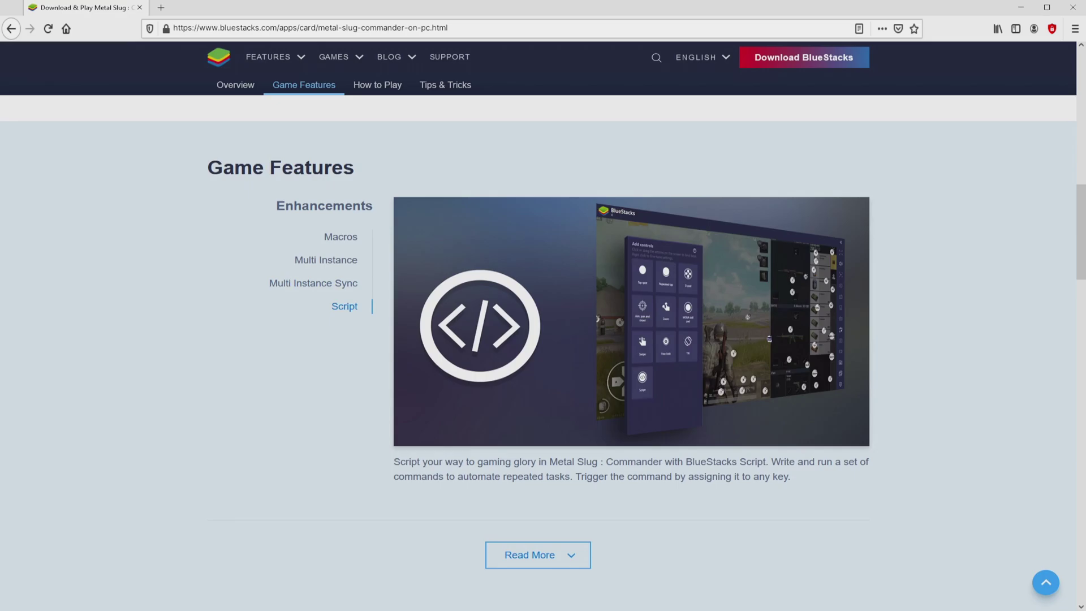
key("Home")
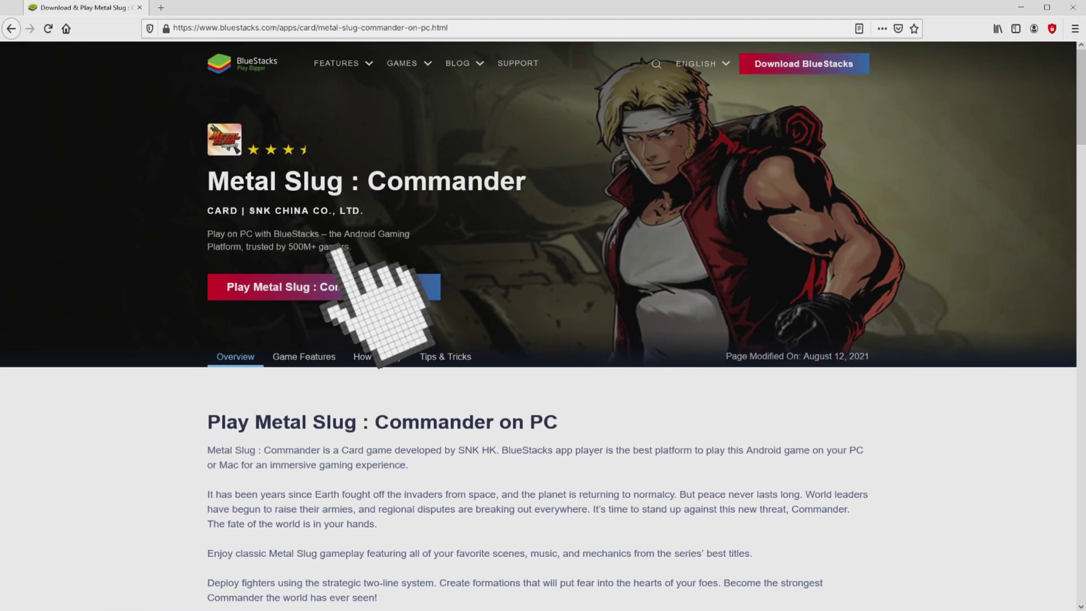
Download and run the BlueStacks installer, then minimize Firefox to reveal its setup window
left_click(334, 287)
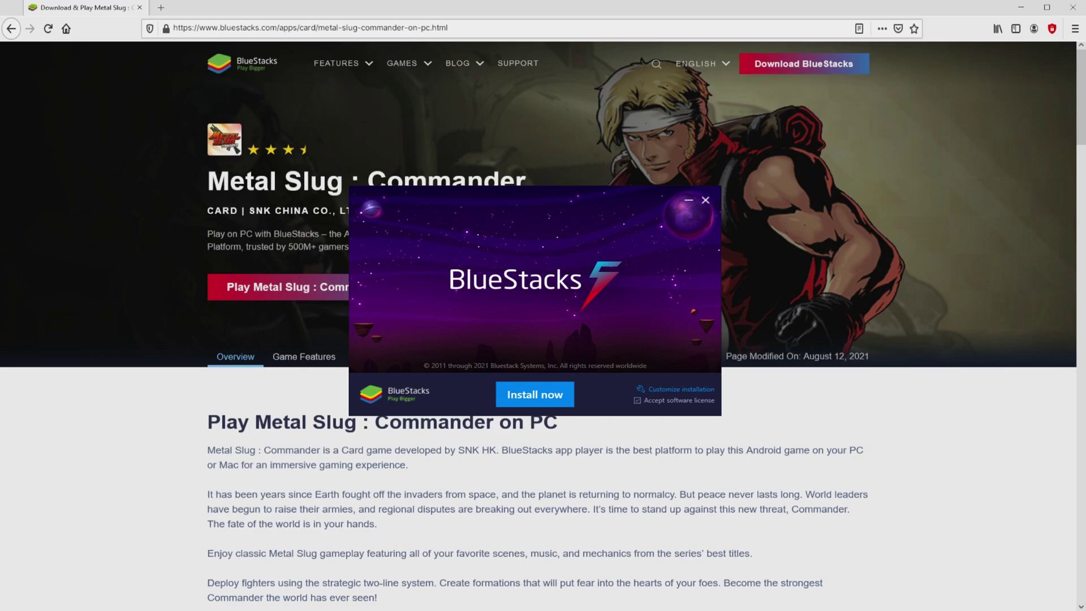
key("super+m")
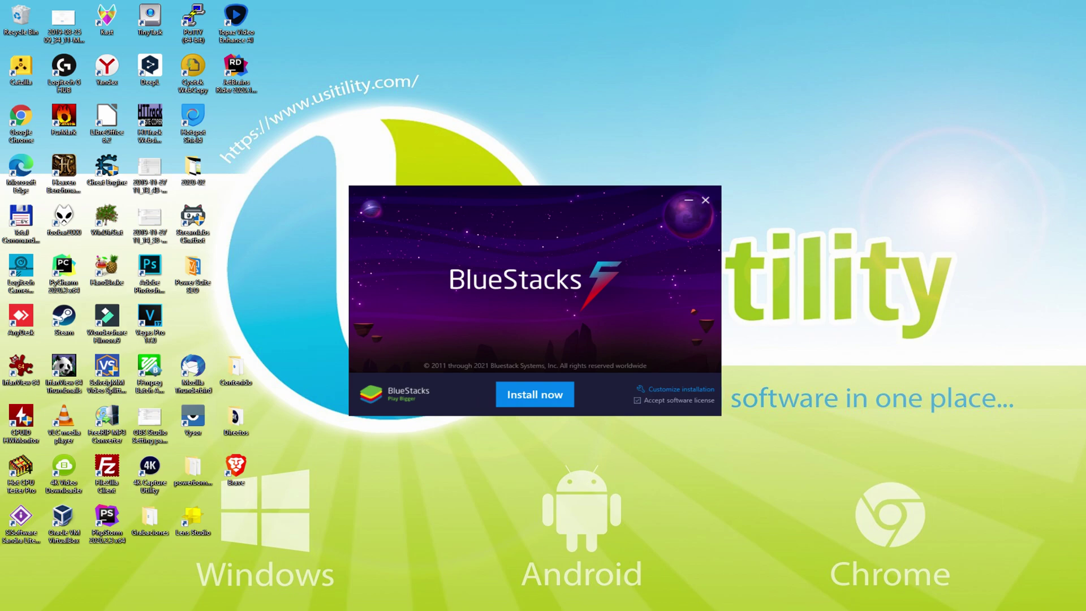
Check the custom installation data path, go back, and start the default BlueStacks install
left_click(667, 390)
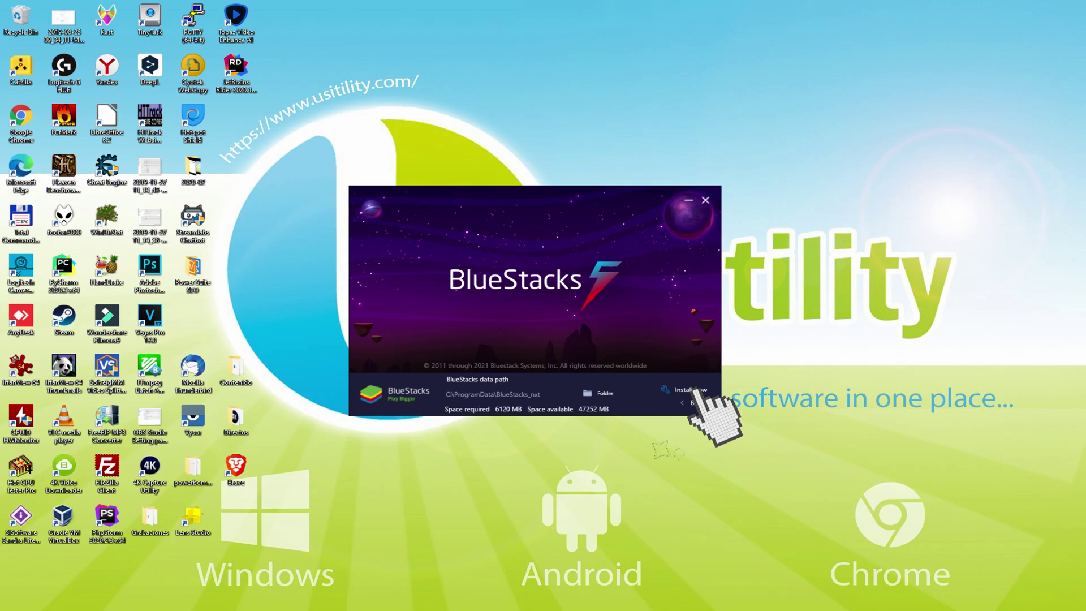
left_click(682, 402)
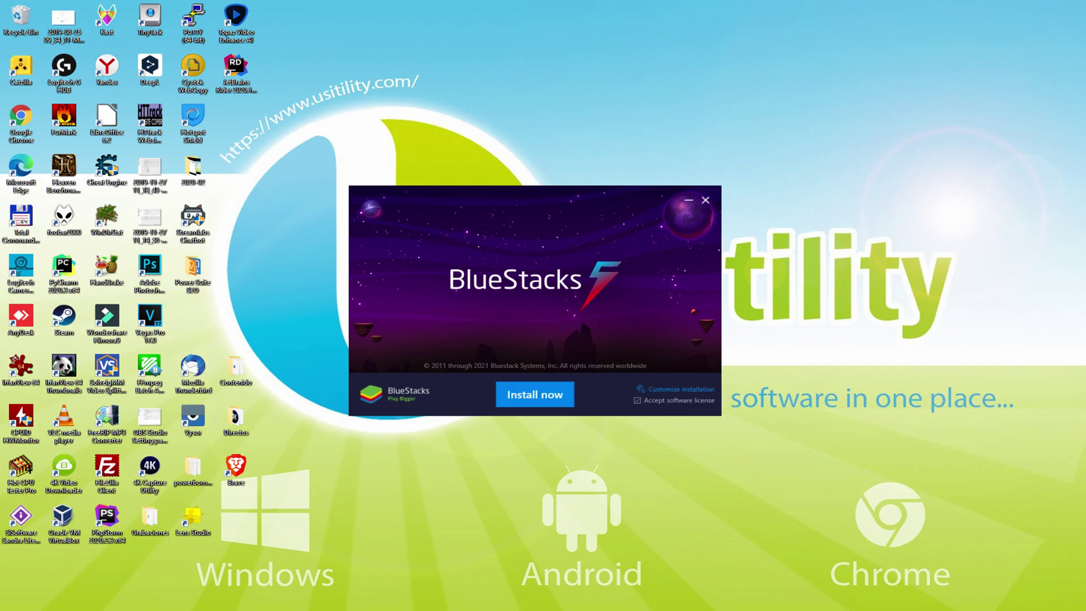
left_click(535, 395)
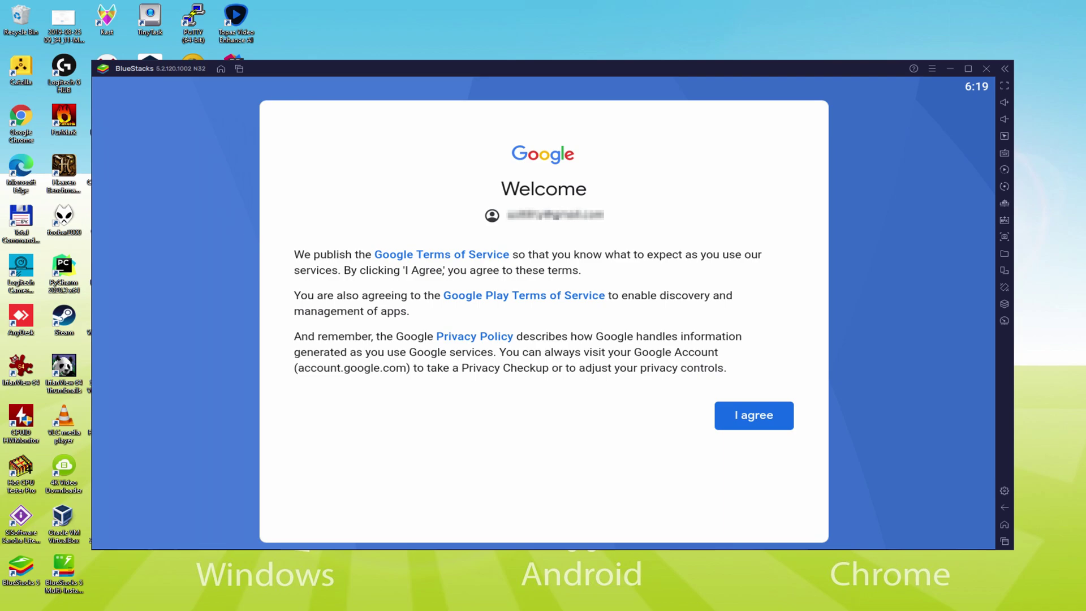
Agree to Google's terms, turn off Google Drive backup, and accept the services settings
left_click(751, 419)
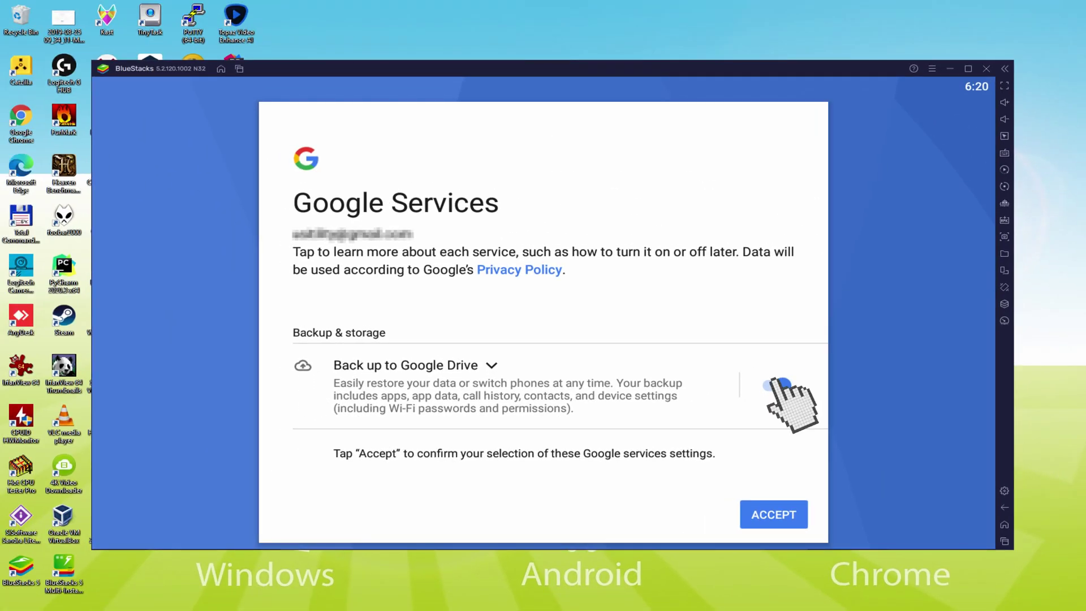
left_click(632, 325)
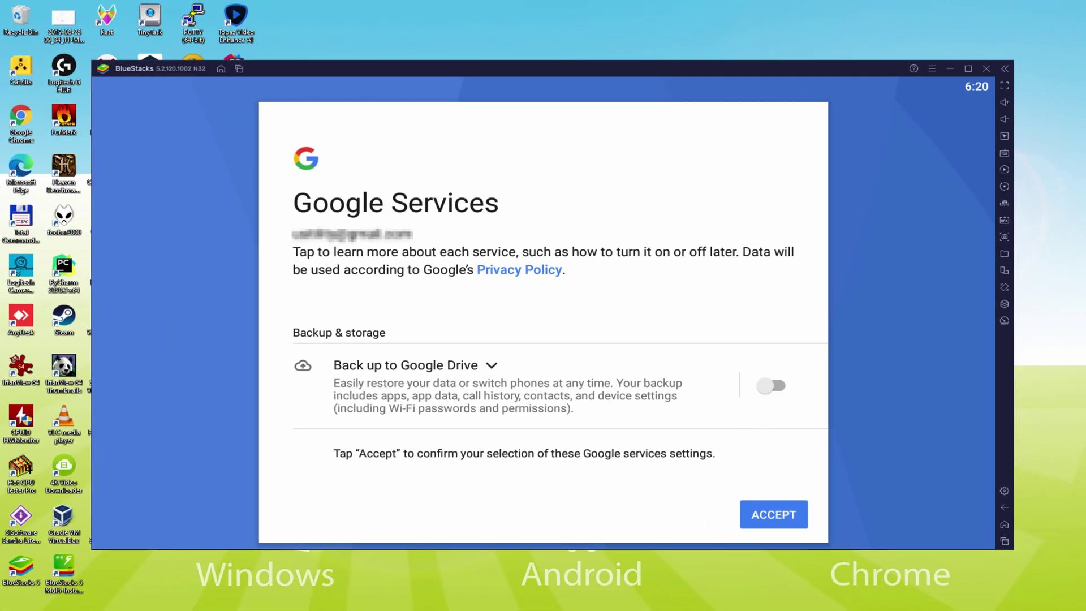
left_click(772, 513)
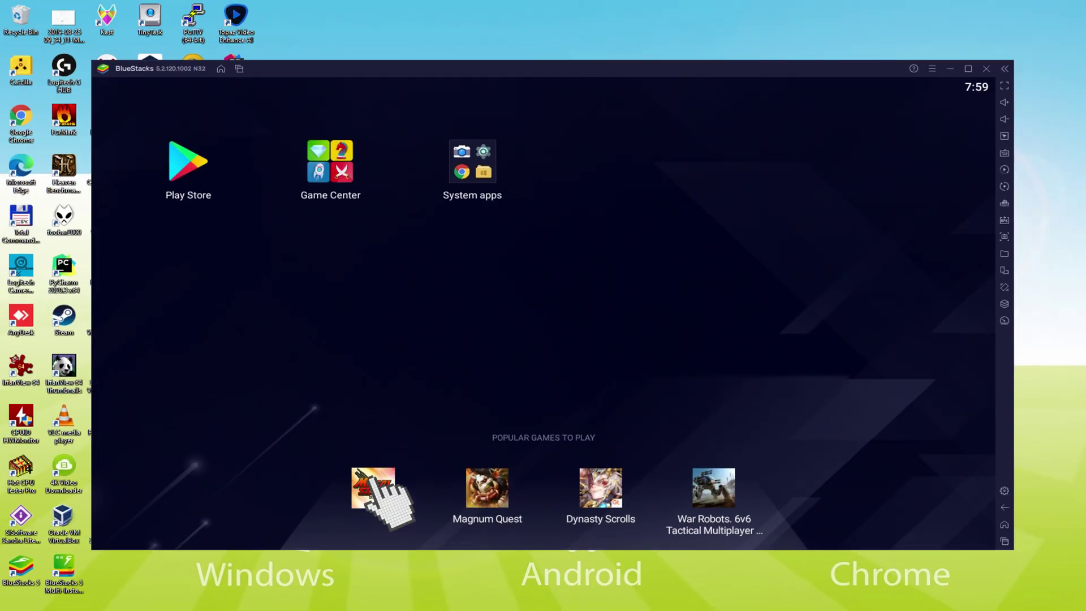
Open Metal Slug Commander from Popular games and install it from its Play Store page
left_click(372, 486)
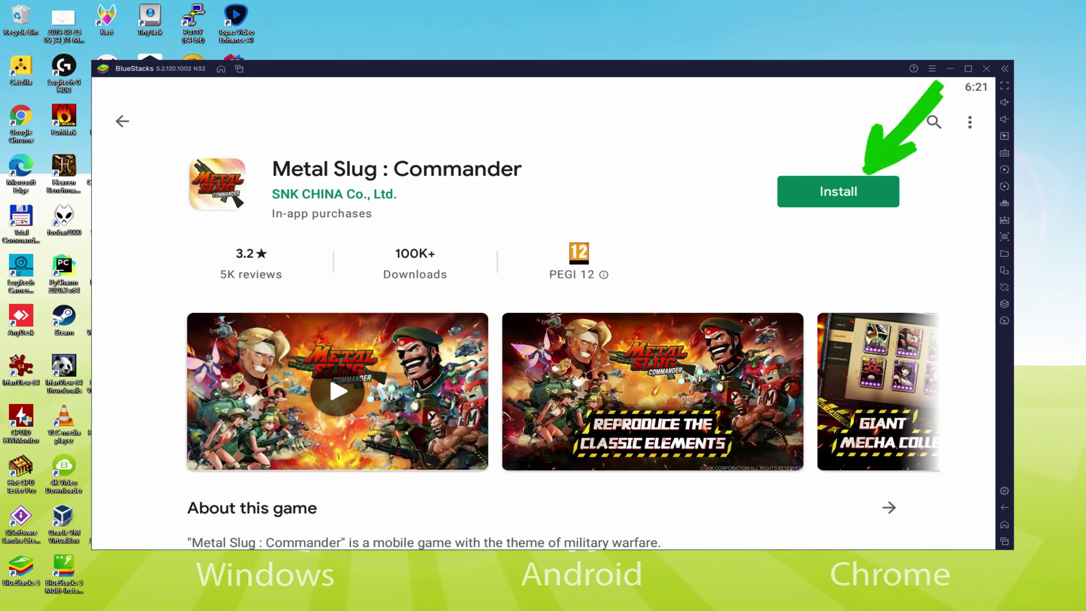
left_click(865, 187)
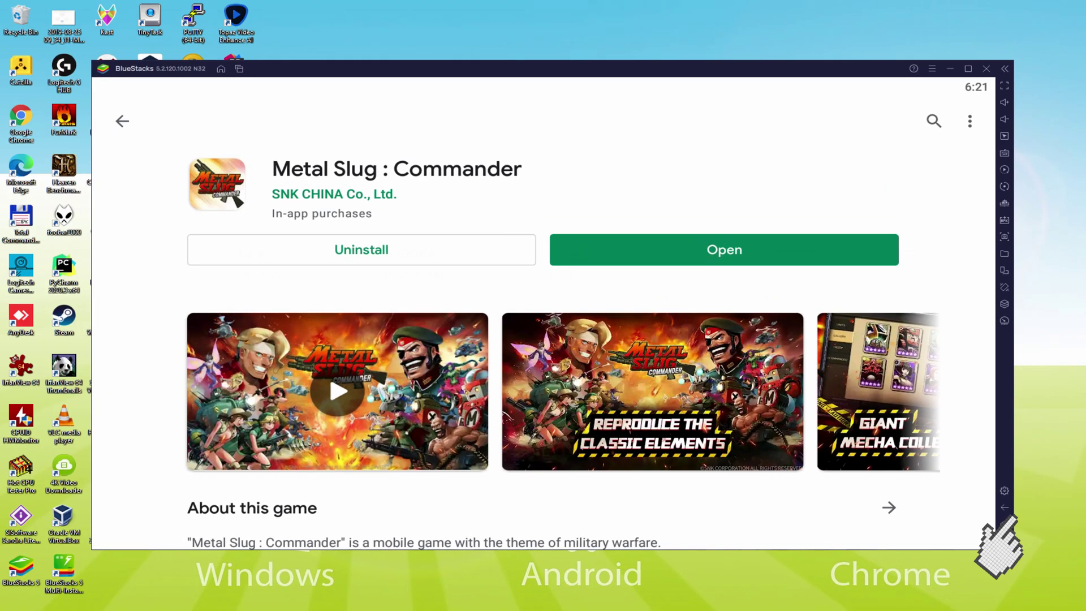
Go back to the Android home screen and launch Metal Slug : Commander
left_click(1005, 507)
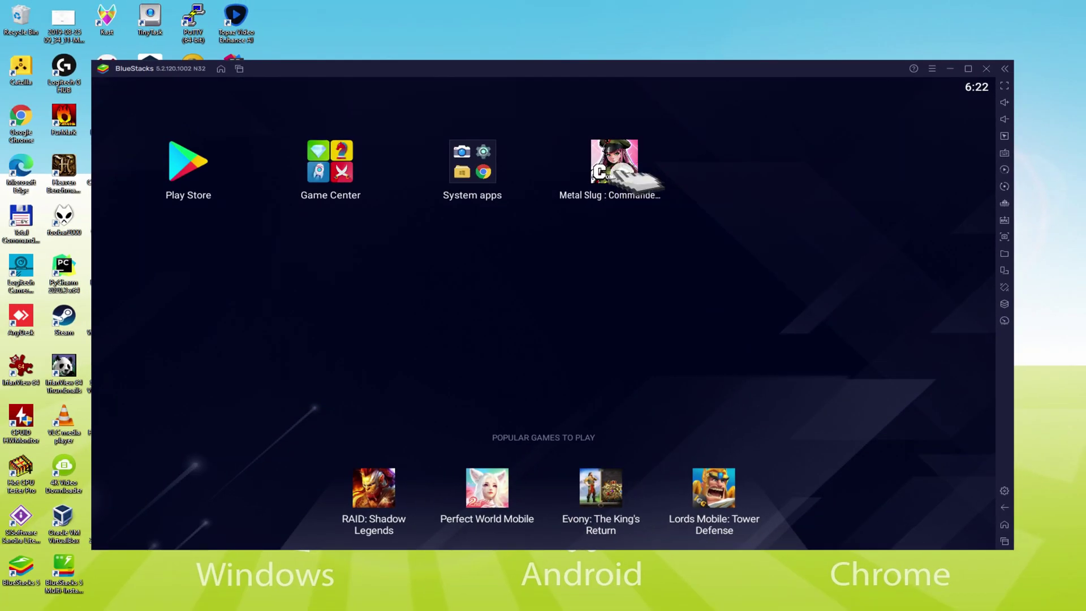
left_click(610, 170)
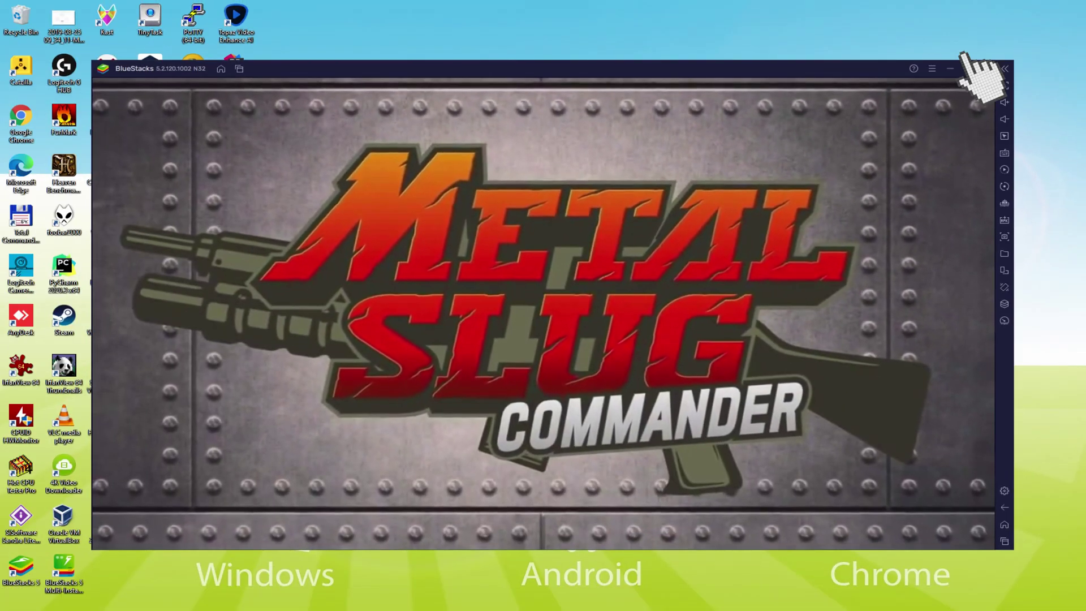
Maximize the emulator window and accept the Challenge, starting the story cutscene
left_click(968, 69)
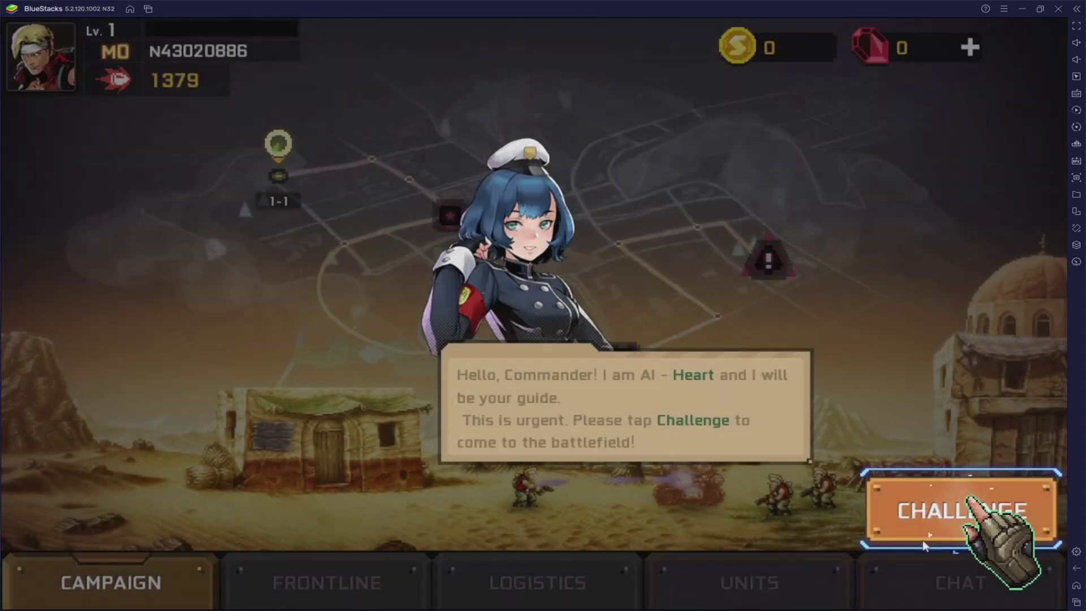
left_click(960, 527)
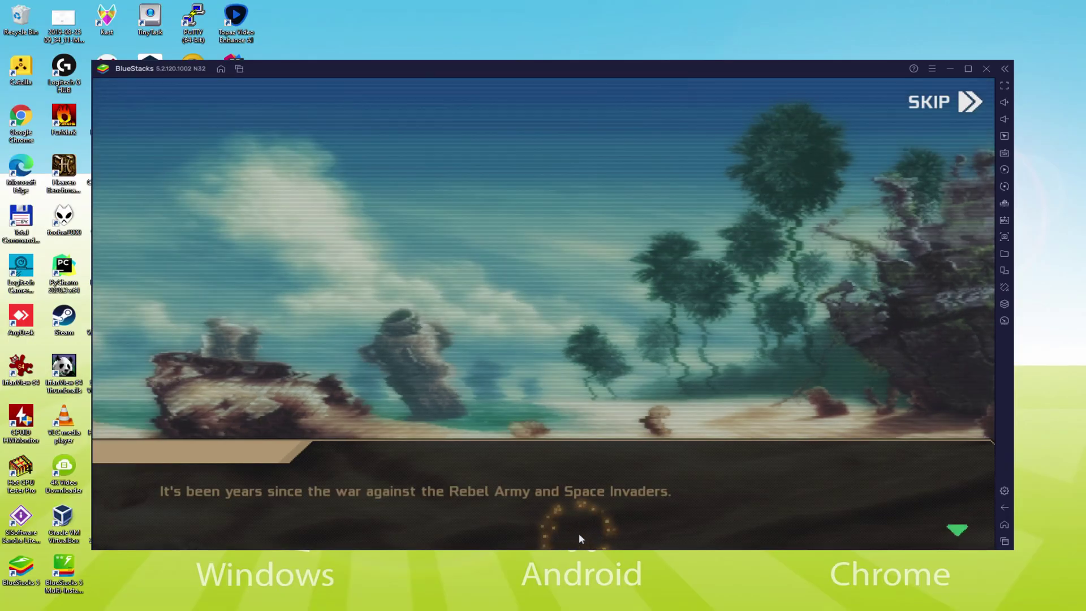
left_click(602, 566)
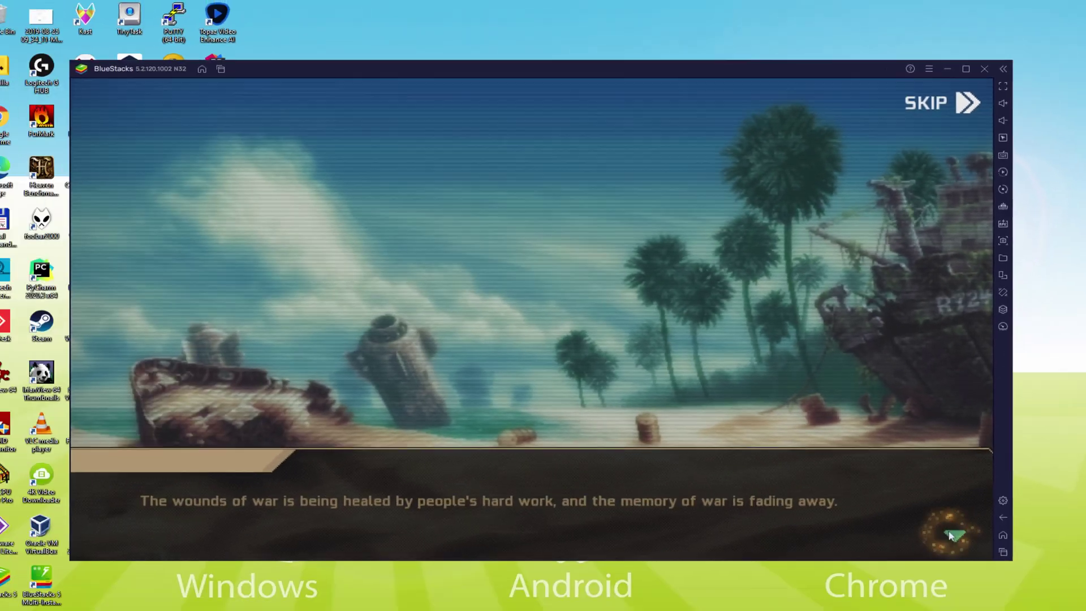
left_click(953, 525)
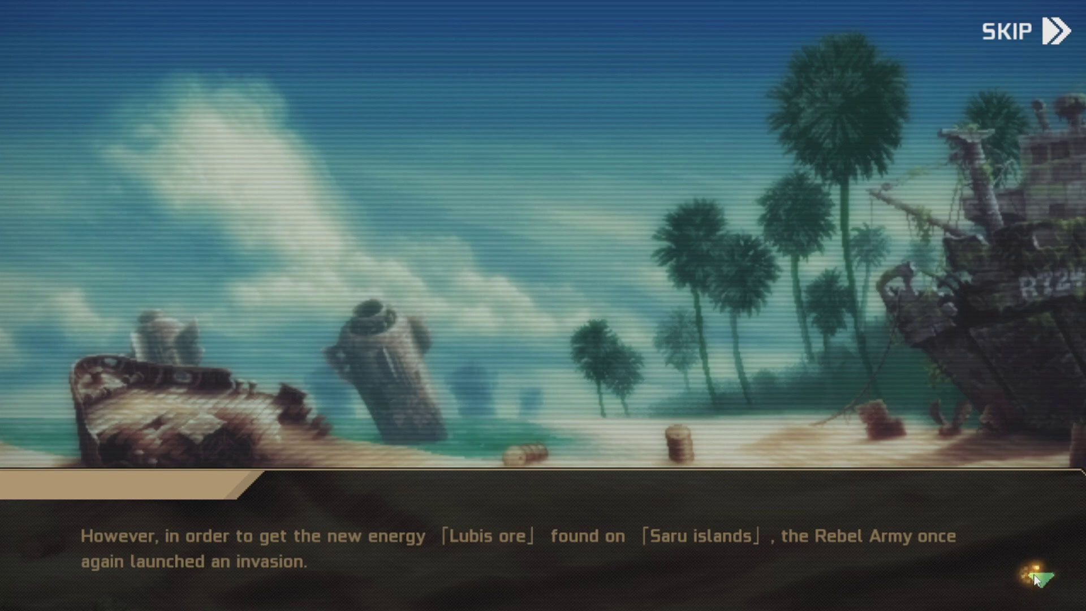
Finish the Tarma and Marco dialogue, deploy Marco, and start the stage 1-1 fight
left_click(954, 525)
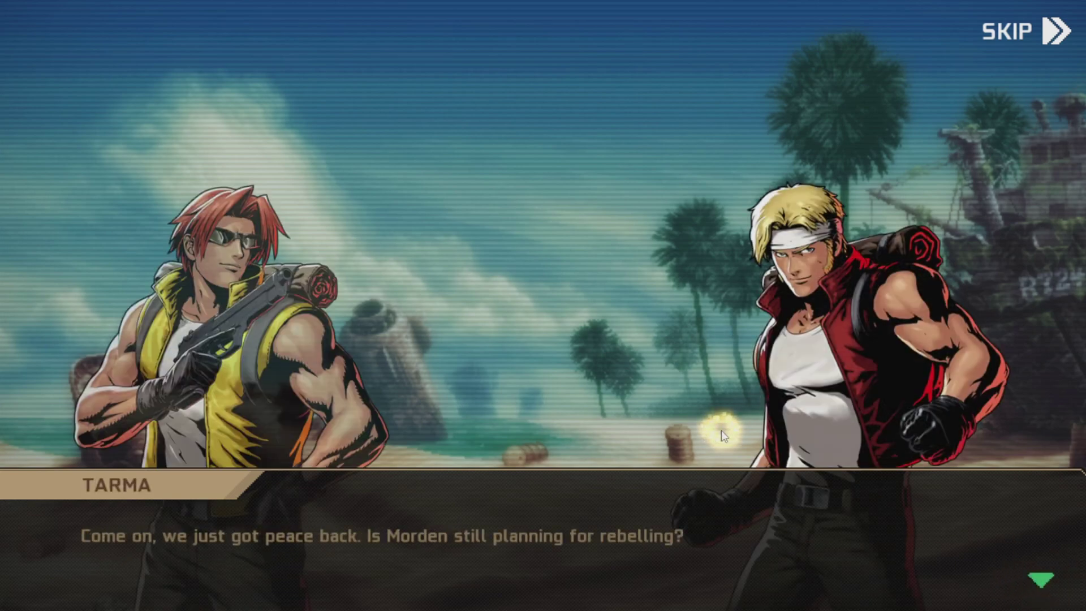
left_click(692, 409)
left_click(731, 482)
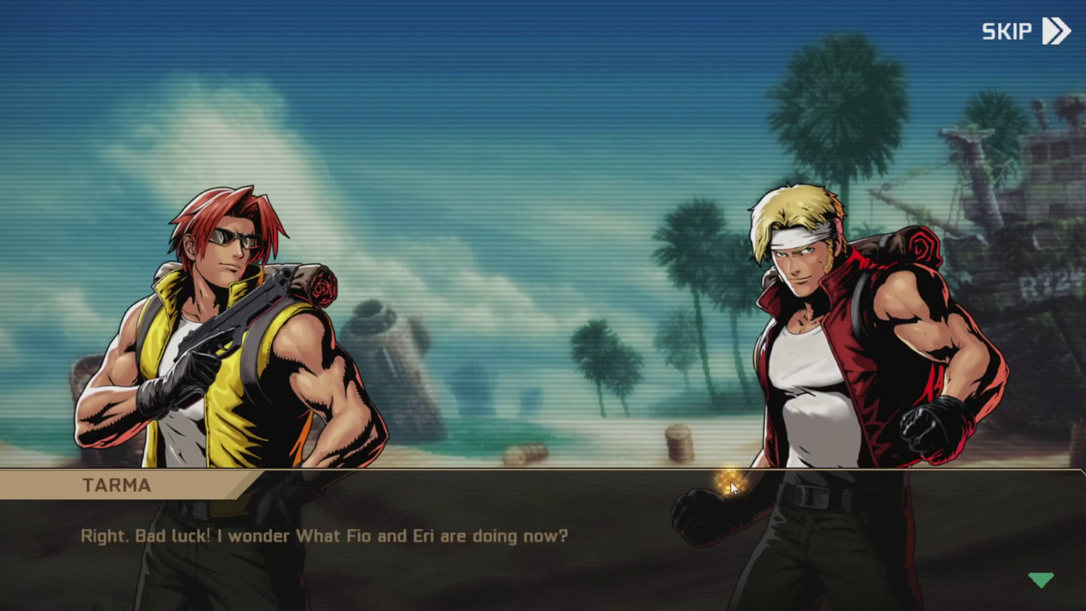
left_click(730, 482)
left_click(730, 481)
left_click(730, 482)
left_click(730, 482)
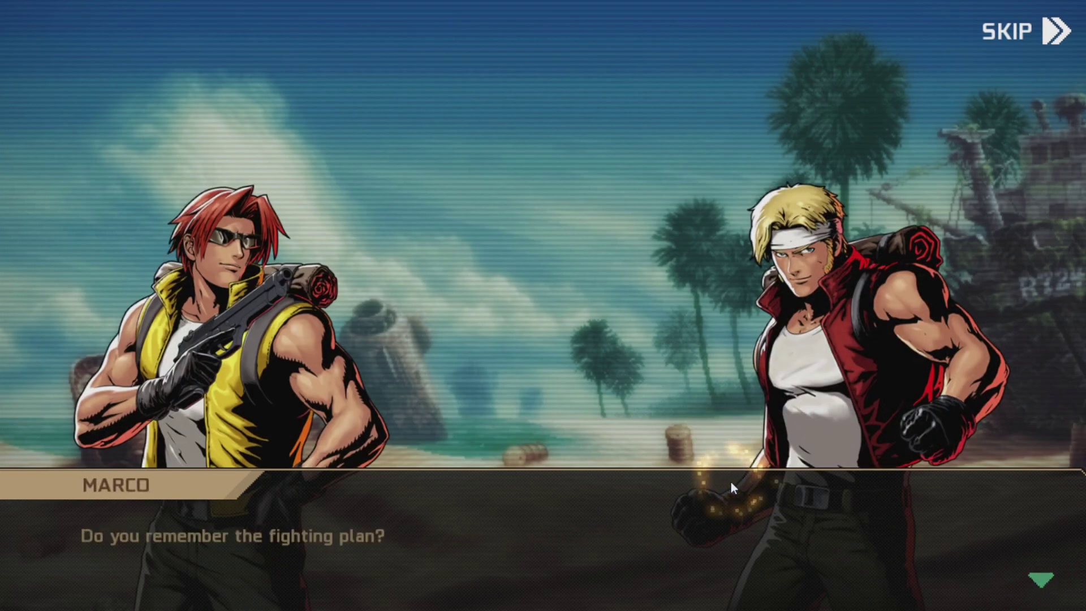
left_click(140, 452)
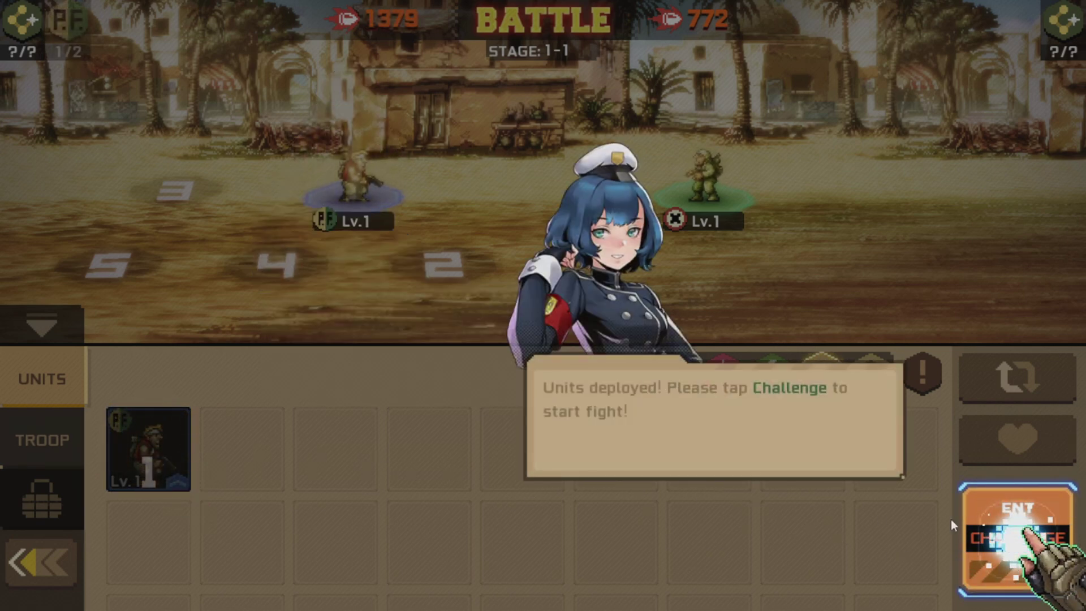
left_click(983, 510)
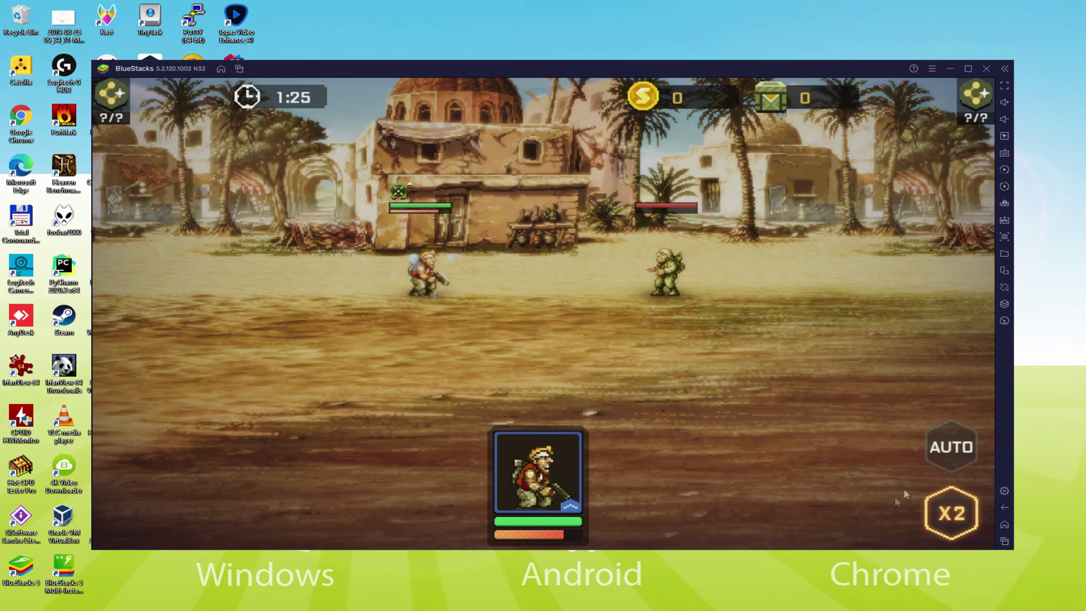
Fire Marco's Ultimate Skill to clear stage 1-1, then open the Controls editor with Ctrl+Shift+A
left_click(951, 447)
left_click(950, 446)
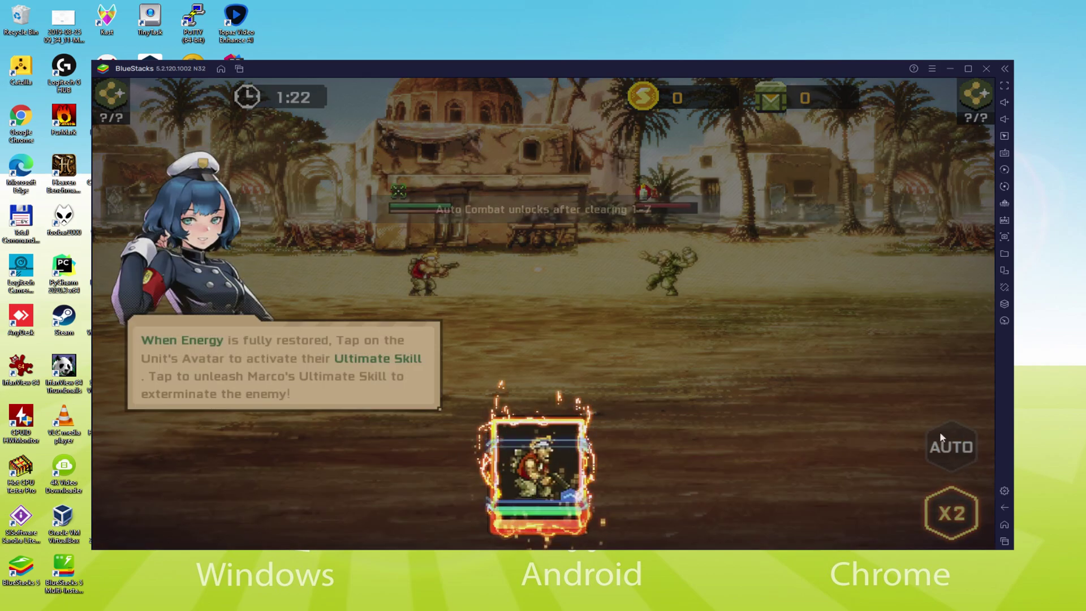
left_click(538, 469)
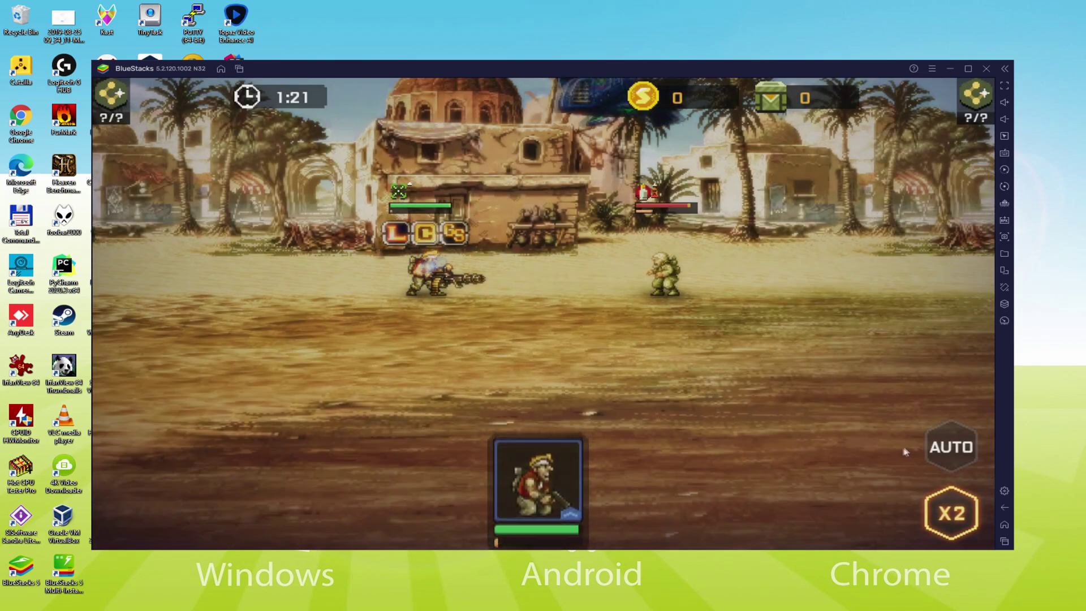
left_click(942, 452)
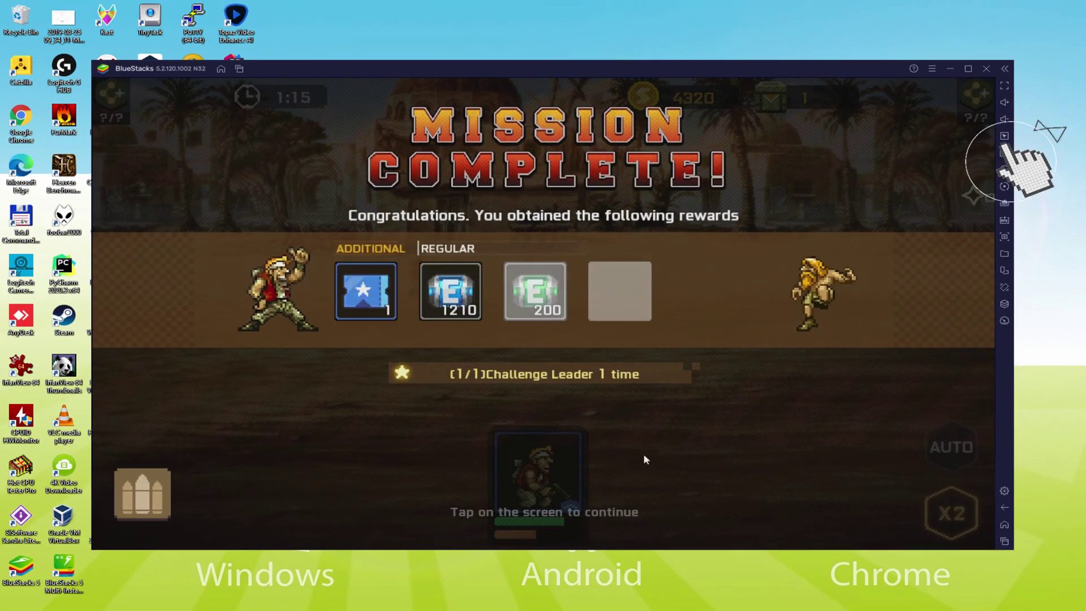
key("ctrl+shift+a")
Dismiss Mission Complete, start Talent Center recruitment from Logistics, and close the Controls editor
left_click(580, 466)
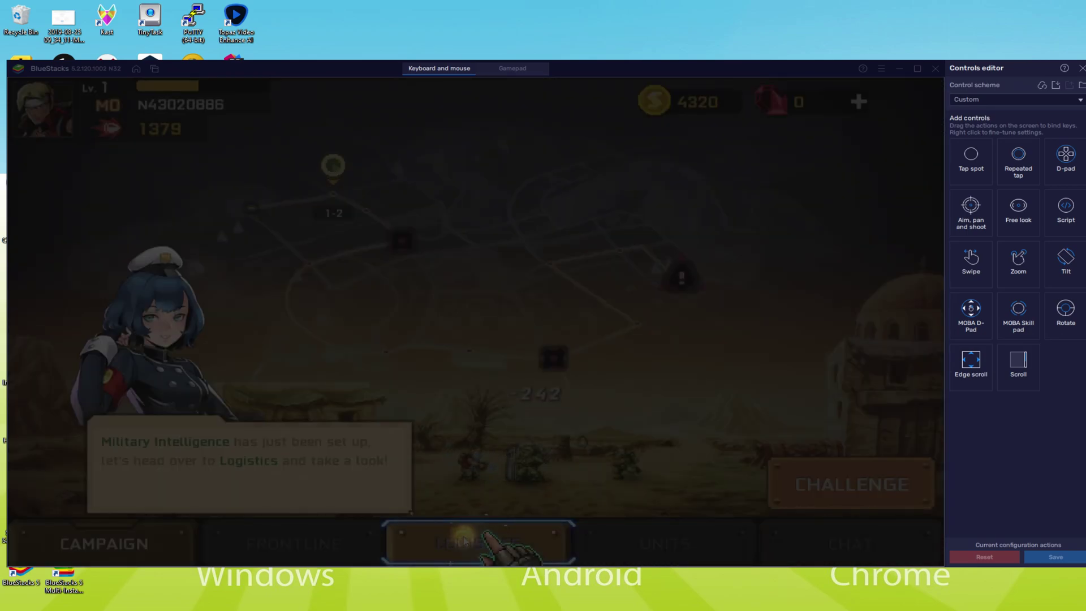
left_click(464, 541)
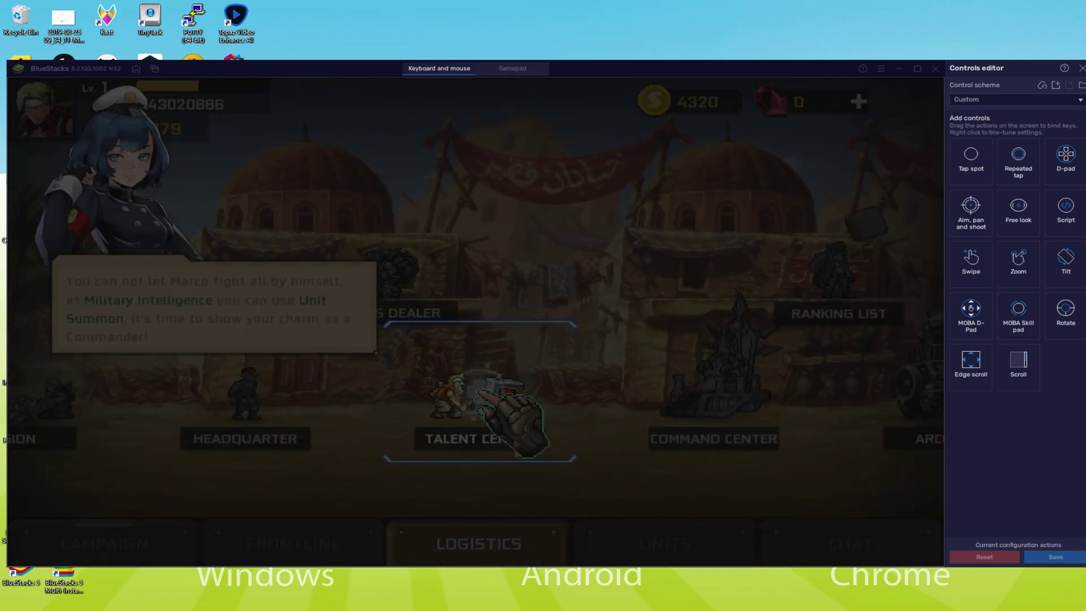
left_click(508, 453)
left_click(459, 510)
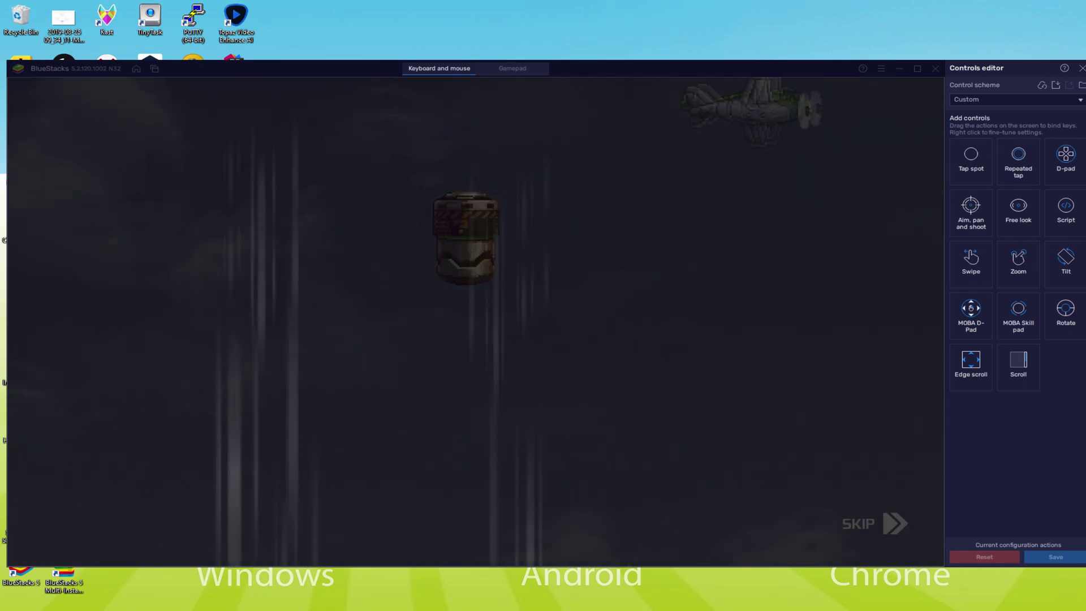
left_click(1078, 68)
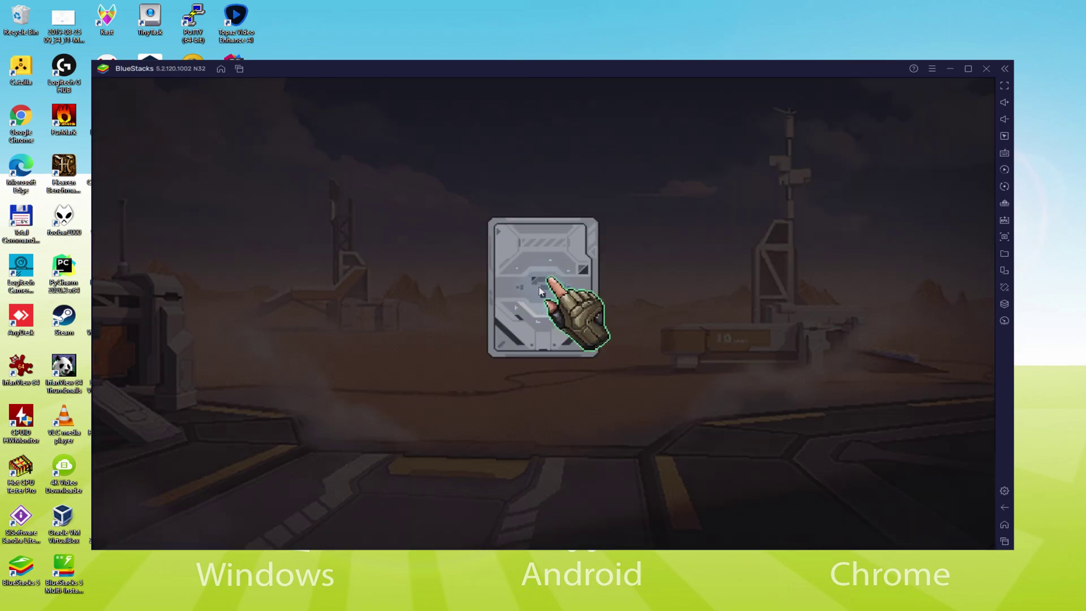
Reveal the recruited unit card and return from the won stage to the campaign map
left_click(539, 291)
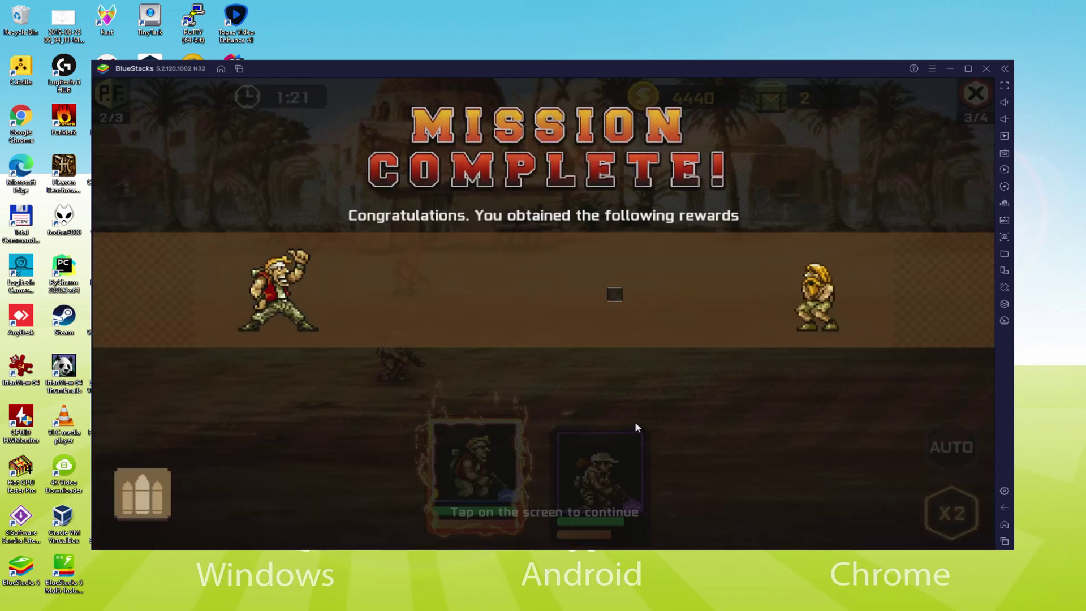
left_click(636, 425)
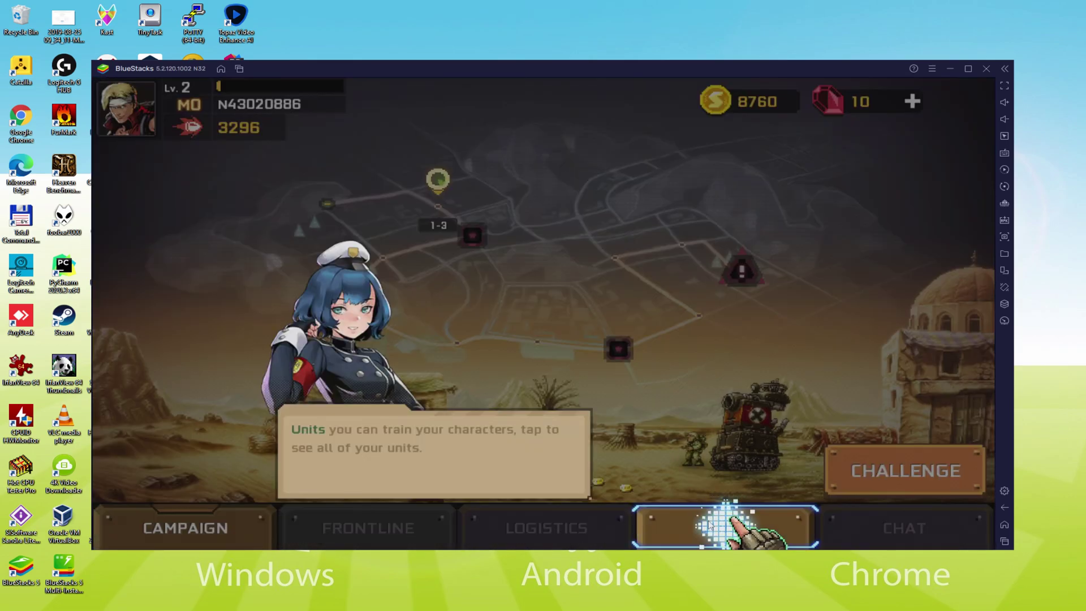
Upgrade Marco to Lv. 2 in the Units list, then return to the campaign map
left_click(722, 521)
left_click(362, 178)
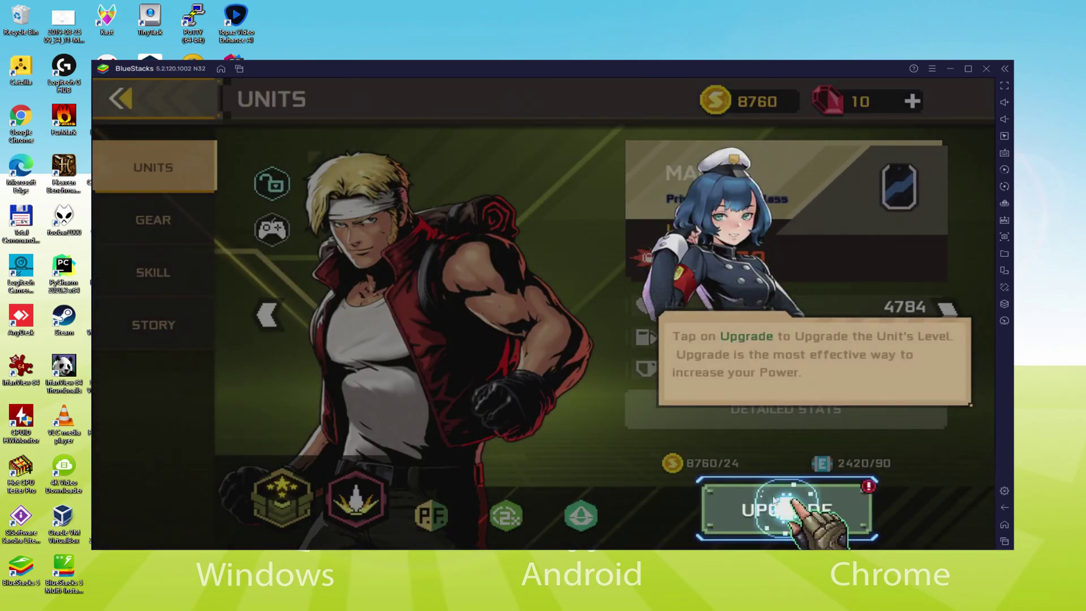
left_click(786, 509)
left_click(208, 141)
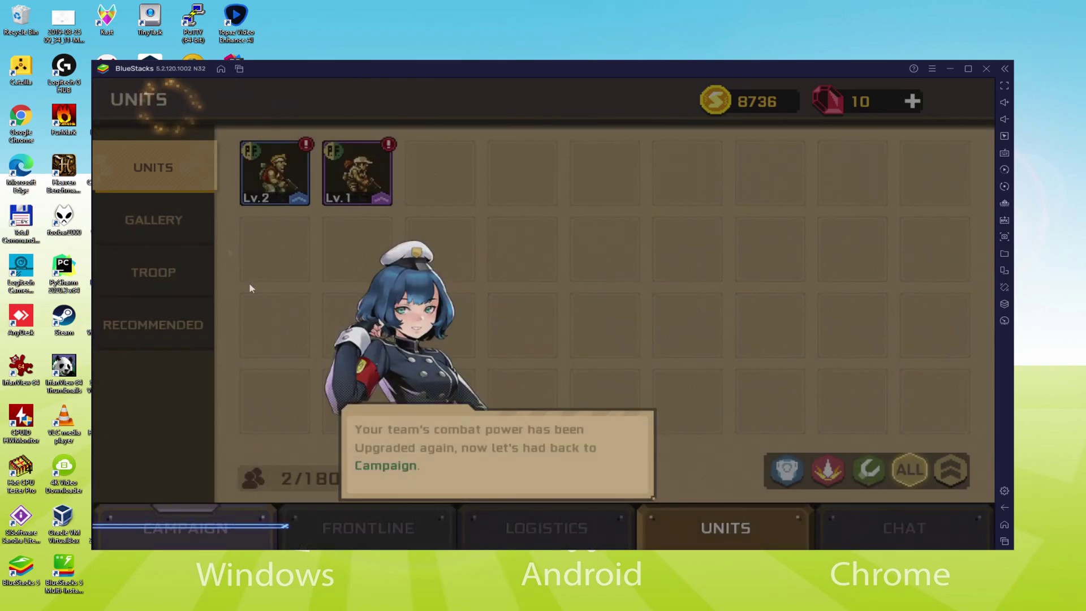
left_click(255, 521)
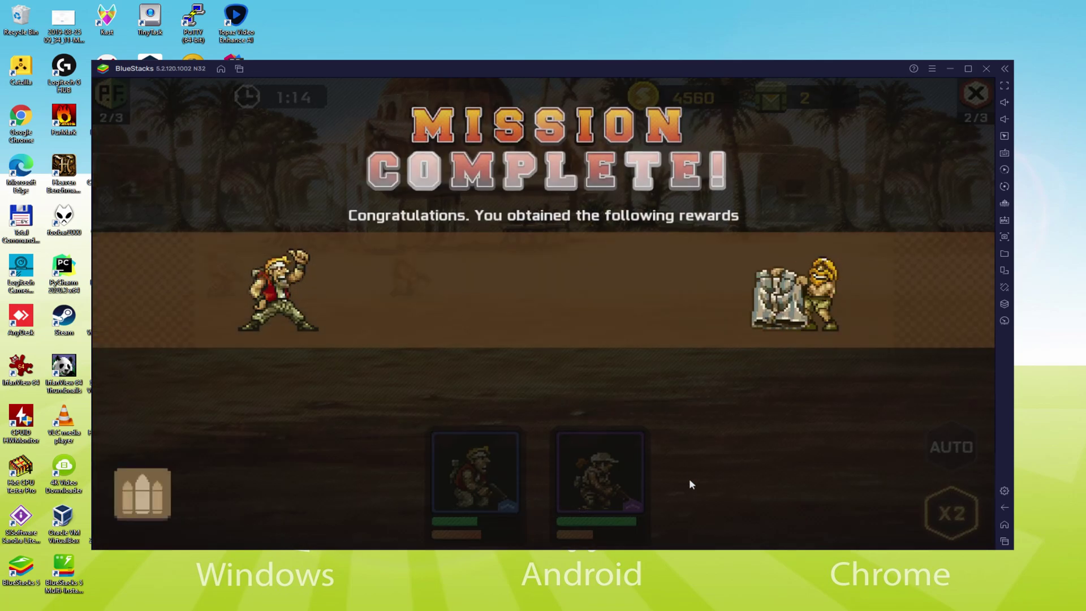
Collect the mission rewards, dismiss the Norah unit reveal and hint, and enter Logistics
left_click(690, 465)
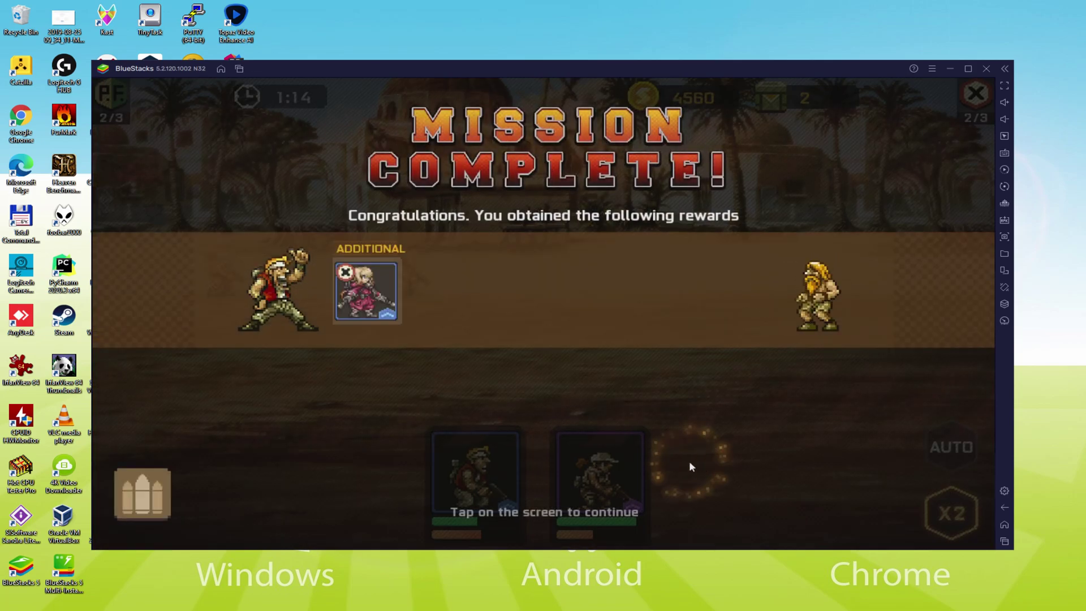
left_click(690, 463)
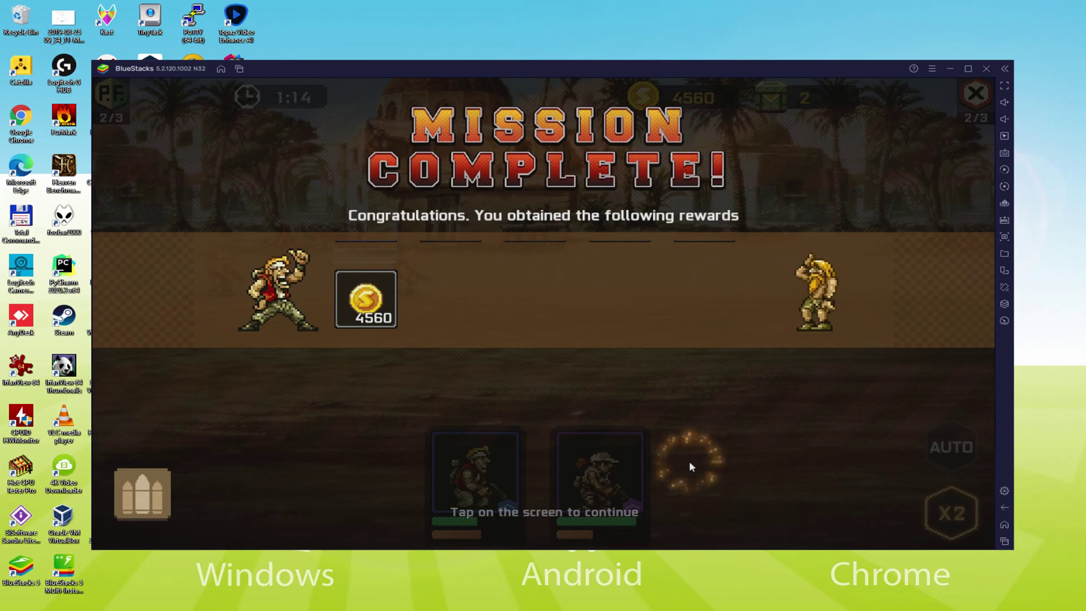
left_click(567, 481)
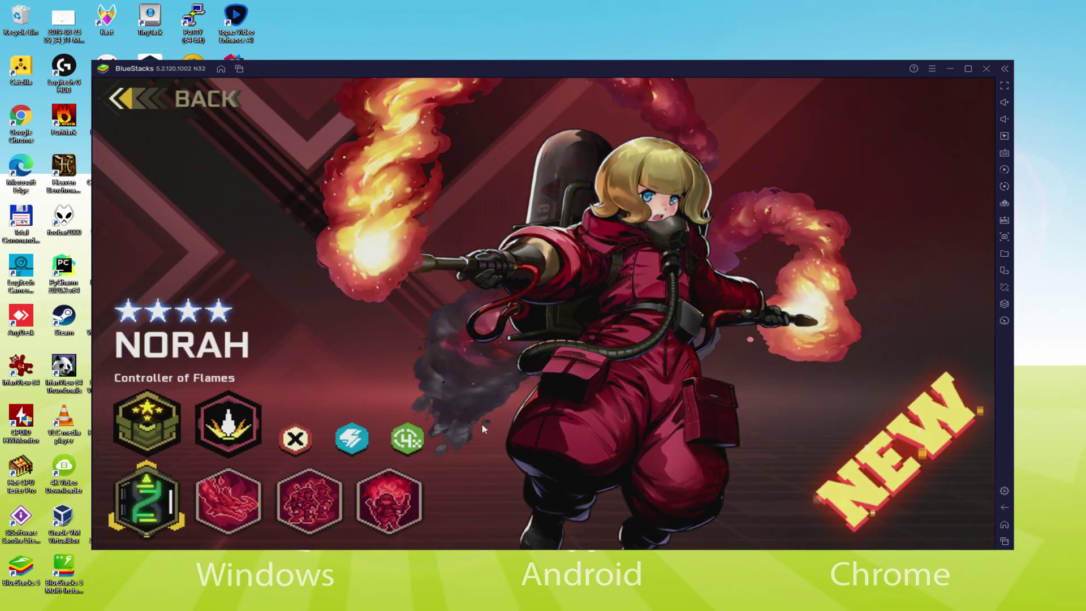
left_click(482, 428)
left_click(601, 450)
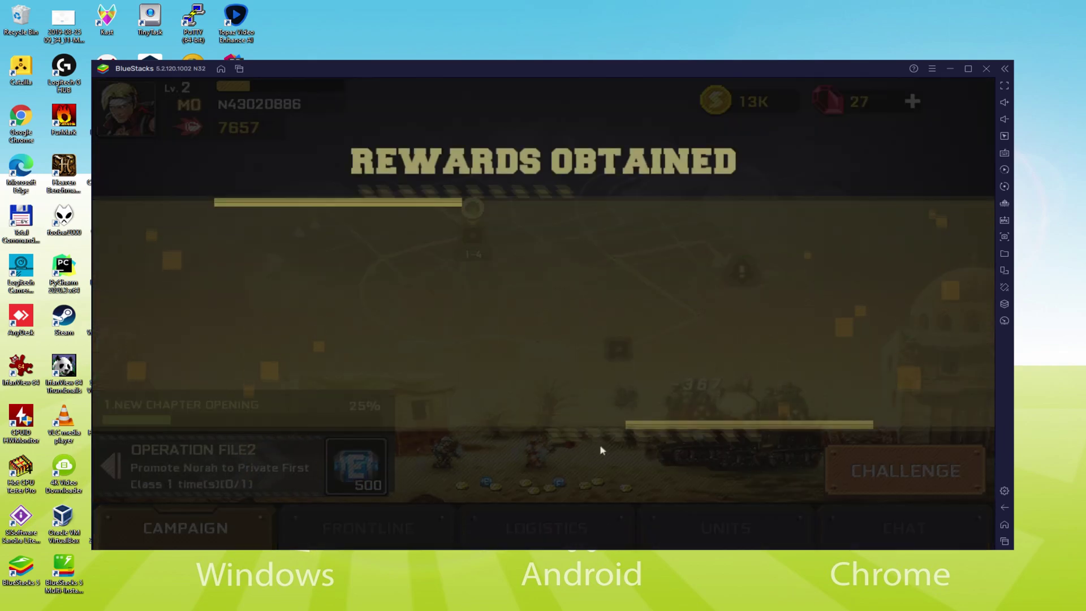
left_click(564, 371)
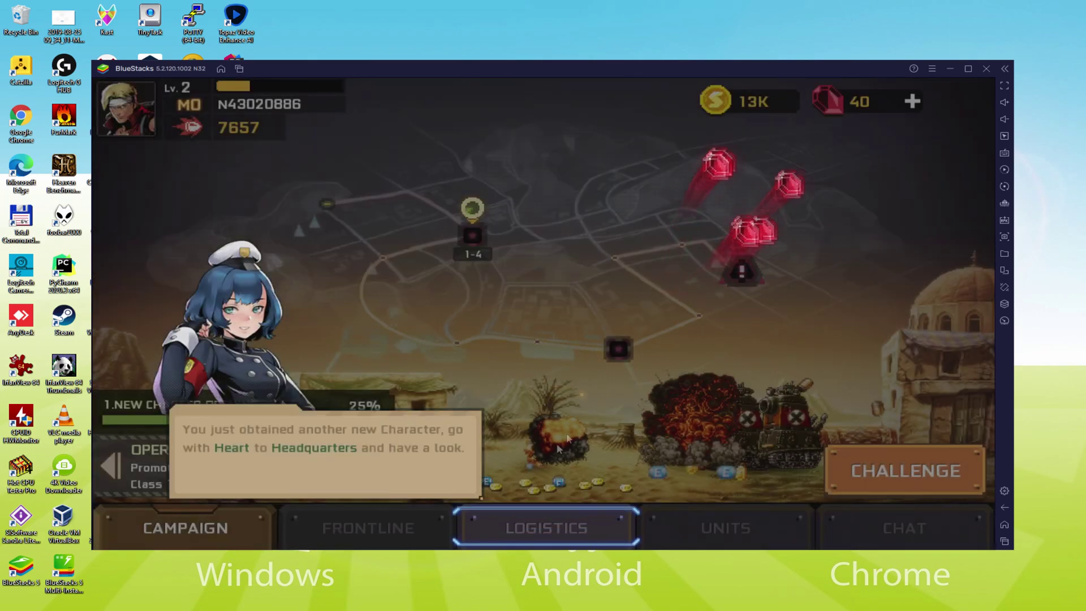
left_click(547, 531)
Promote Norah in the Headquarter to Private Second Class, consuming two material units
left_click(339, 368)
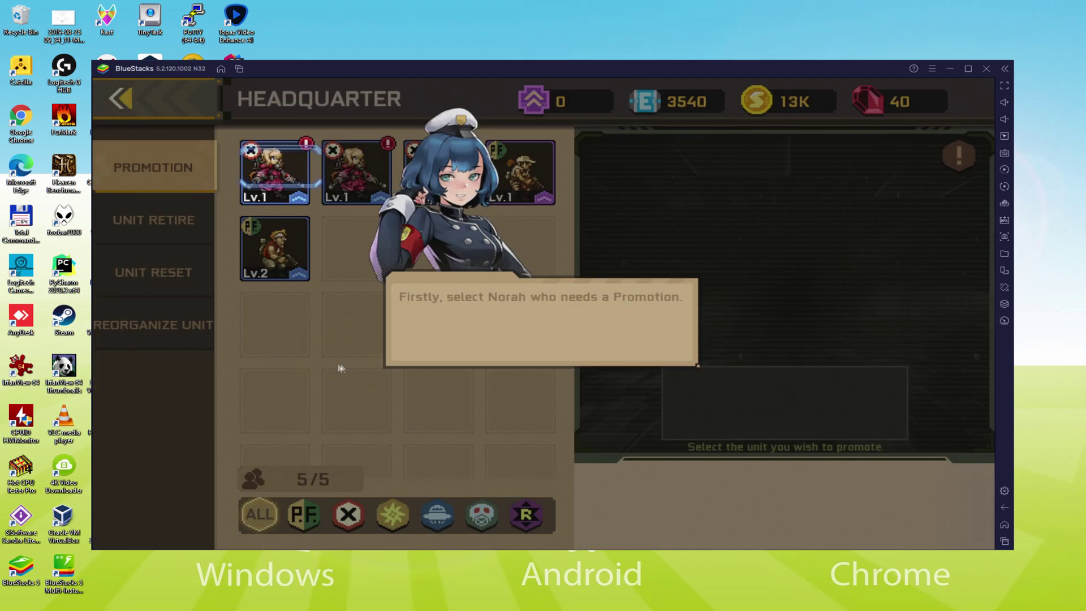
left_click(461, 367)
left_click(271, 169)
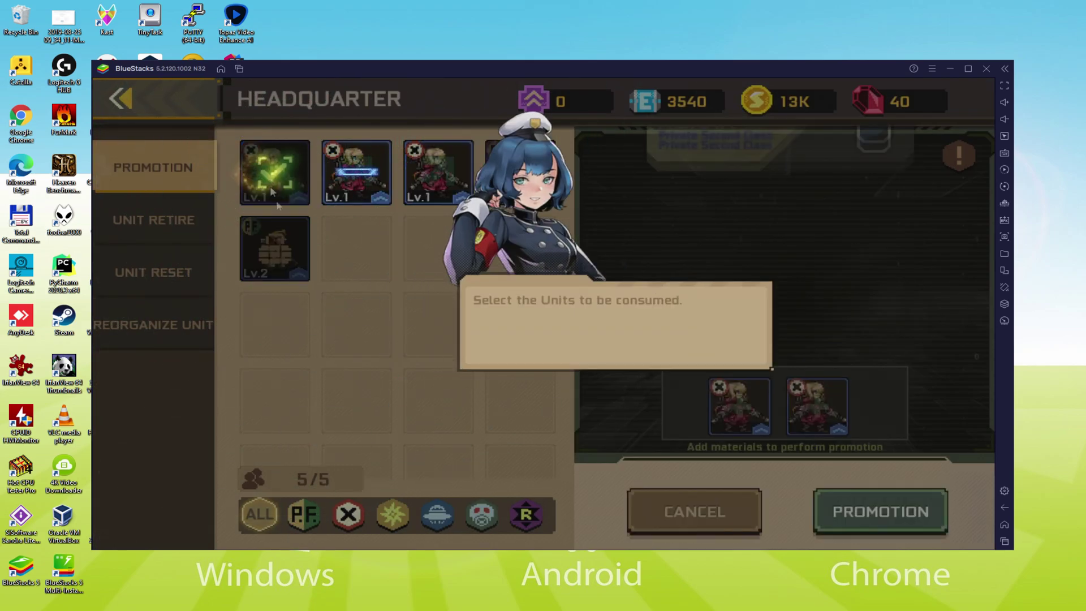
left_click(350, 180)
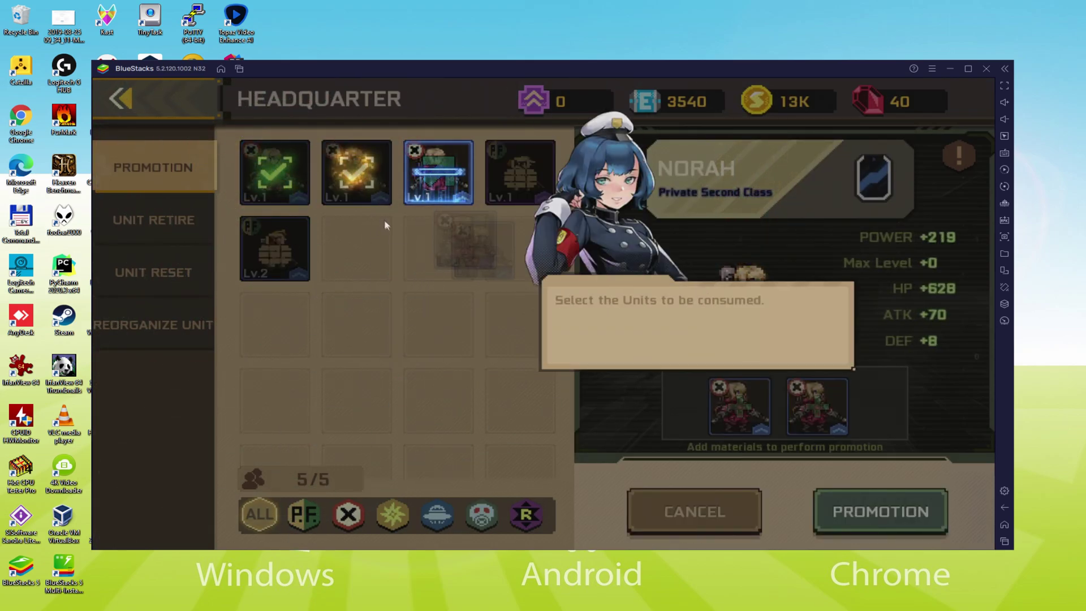
left_click(435, 175)
left_click(825, 503)
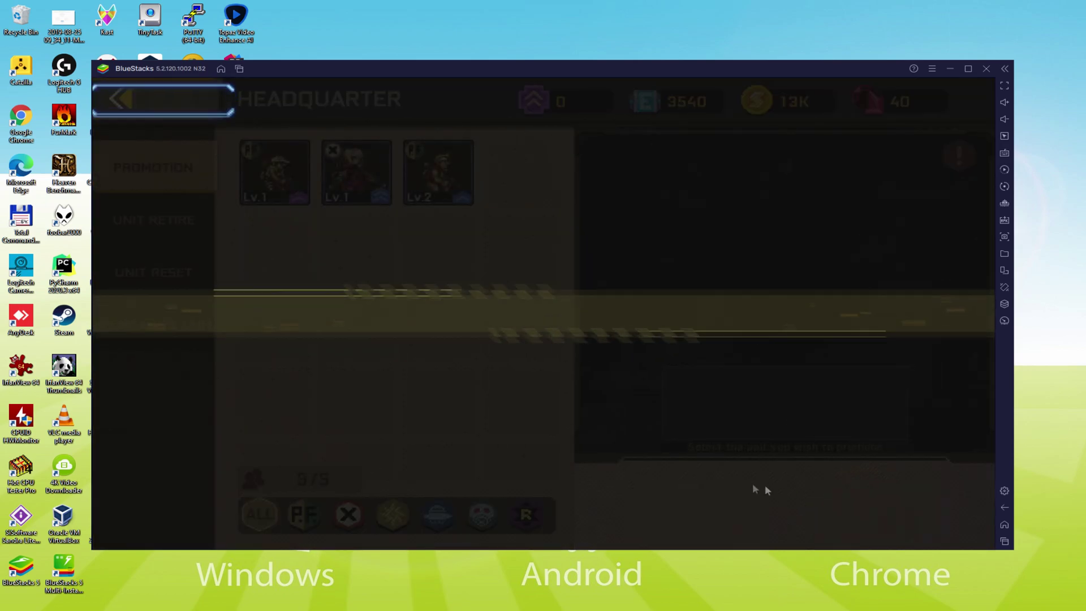